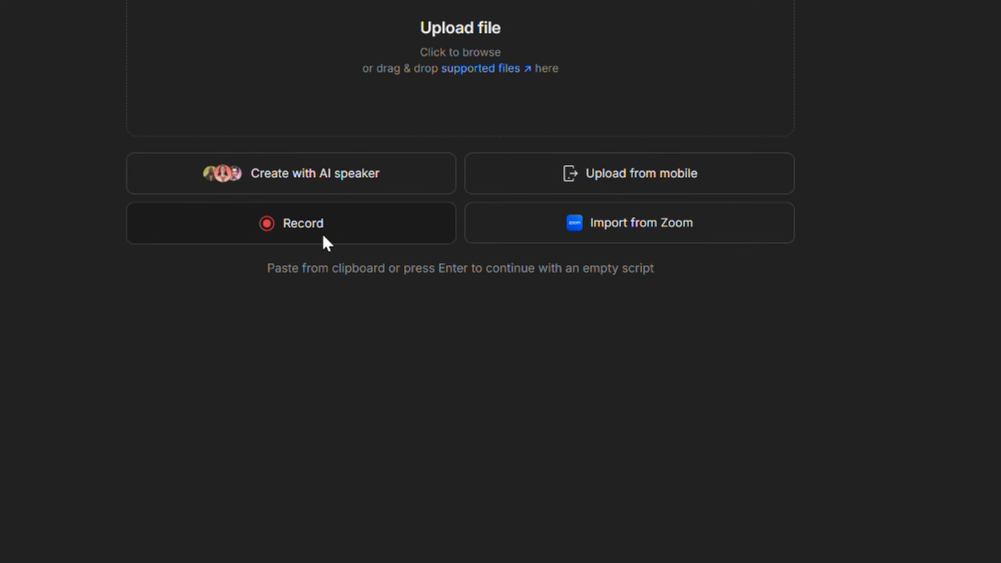
# Choose to record a new video, and cut the phrase "So few years back," from the Demo Video script
pyautogui.click(319, 227)
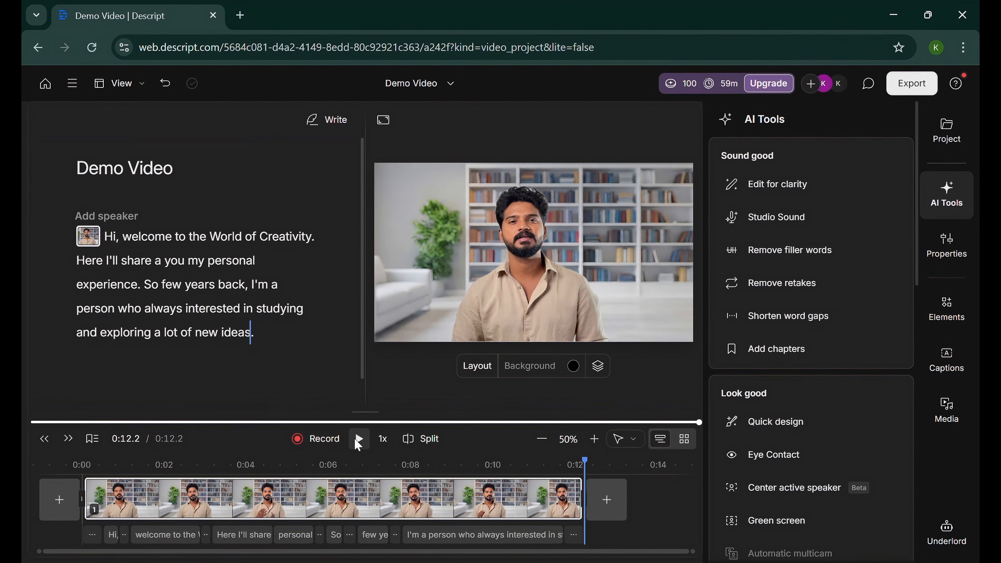
pyautogui.moveTo(247, 285); pyautogui.dragTo(153, 291)
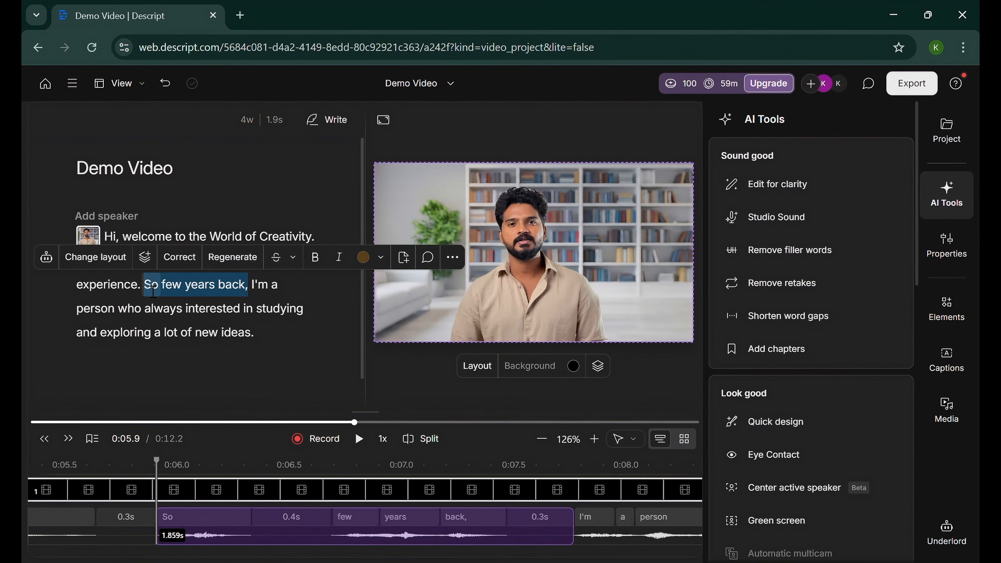
pyautogui.press('BackSpace')
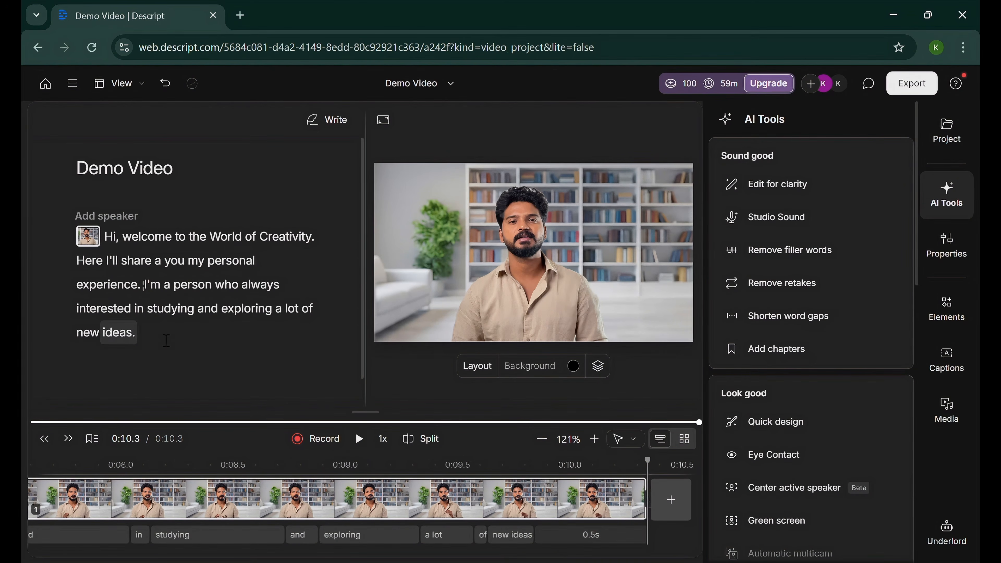
# Try cutting all script text after "Hi, welcome to the World of Creativity." and play back the shortened video
pyautogui.moveTo(166, 340); pyautogui.dragTo(77, 257)
pyautogui.press('BackSpace')
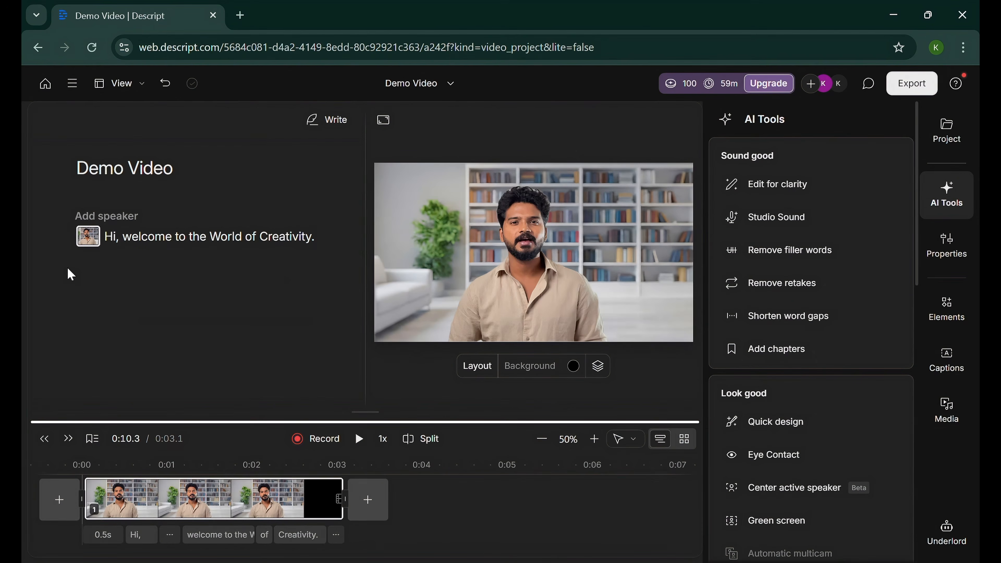
pyautogui.click(359, 438)
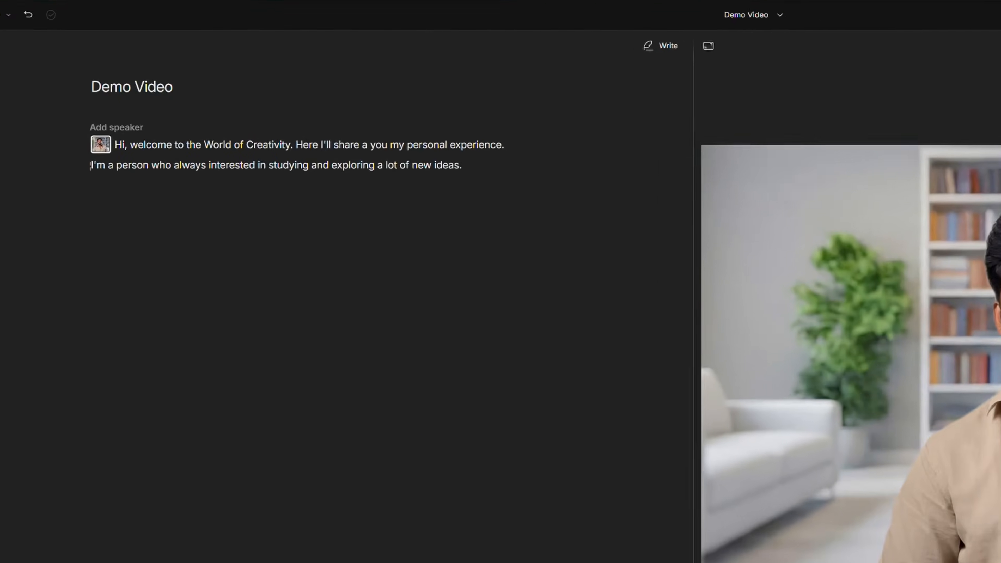
pyautogui.moveTo(255, 66); pyautogui.dragTo(378, 127)
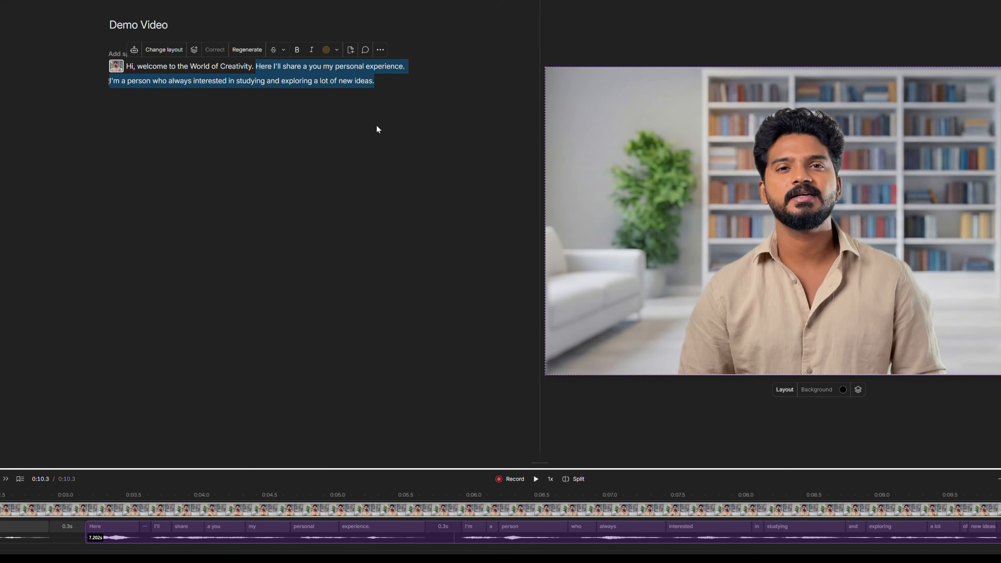
pyautogui.press('Delete')
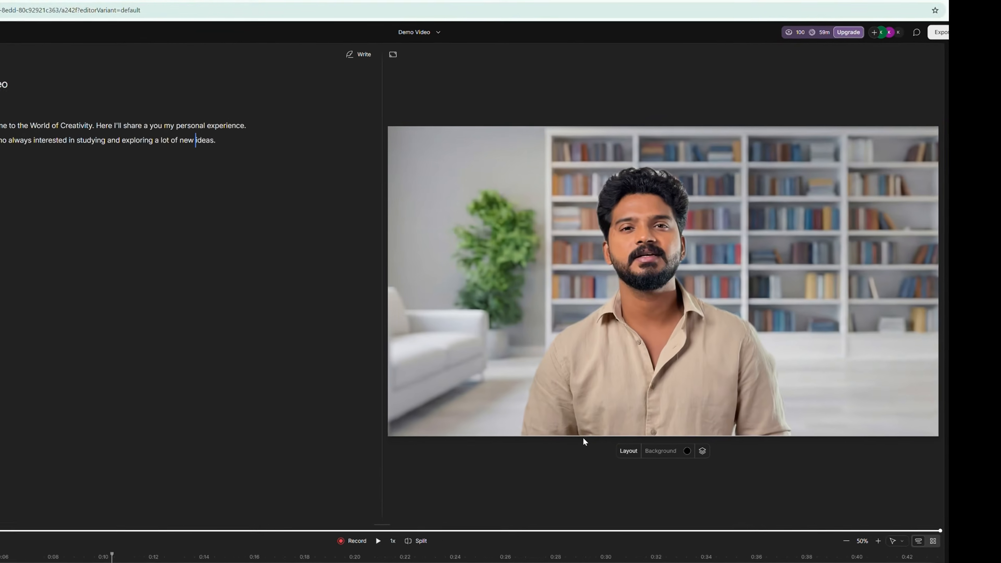
# Select the video on the canvas and look over its position options
pyautogui.click(580, 370)
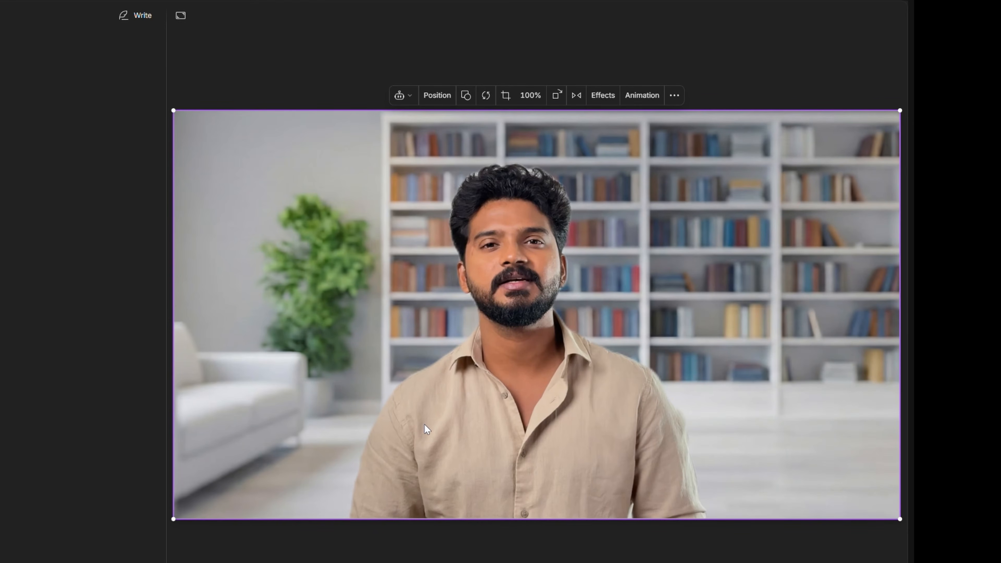
pyautogui.click(432, 95)
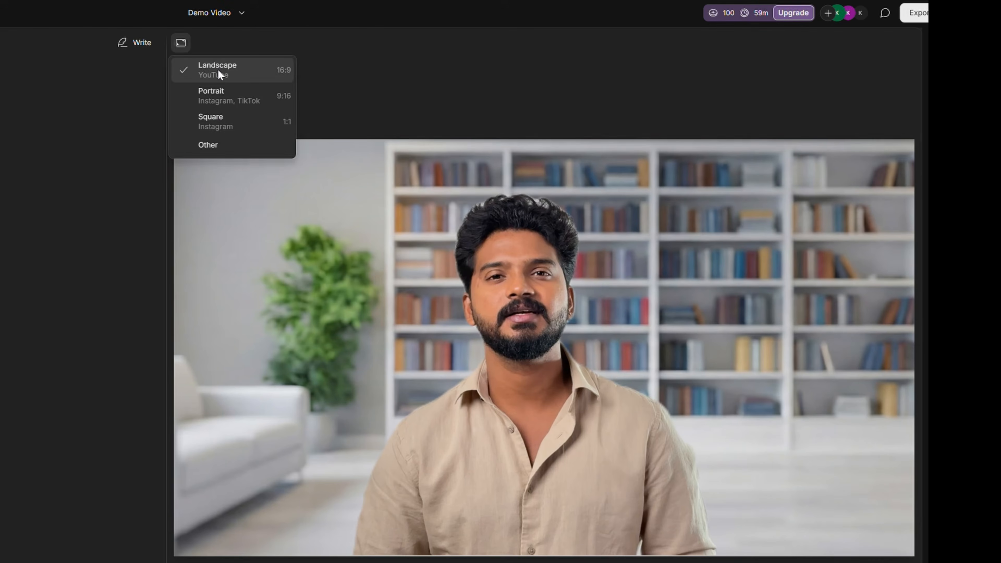
pyautogui.click(218, 71)
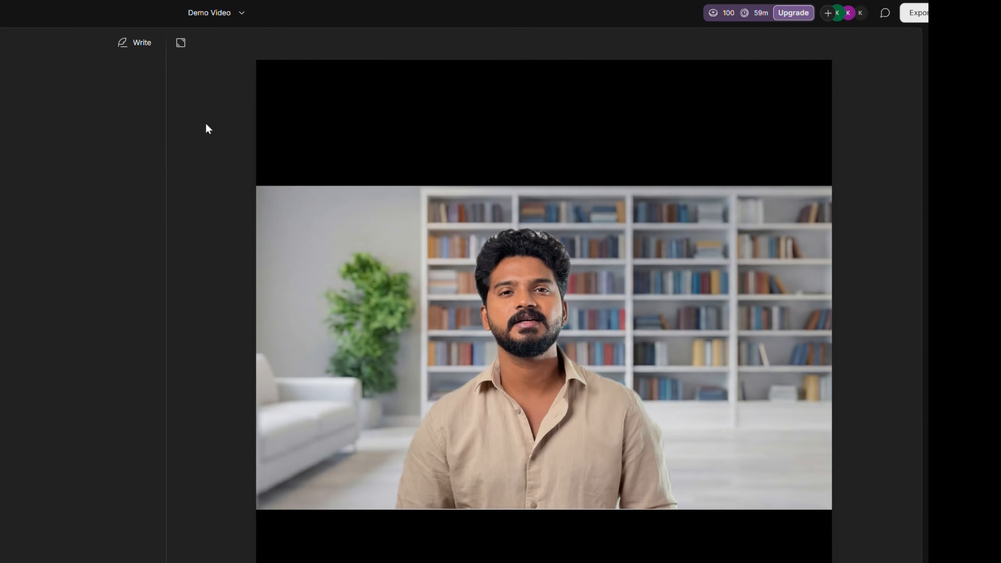
# Change the video settings to a square 2160 × 2160 Ultra HD frame at 60 FPS
pyautogui.click(180, 43)
pyautogui.click(206, 150)
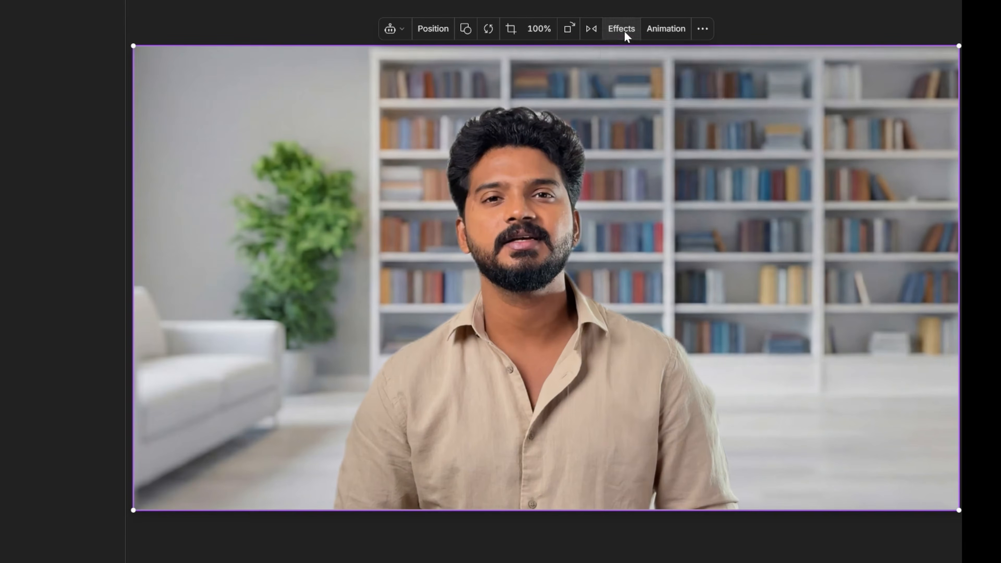
# Look through the effects and animation options offered for the selected video
pyautogui.click(624, 30)
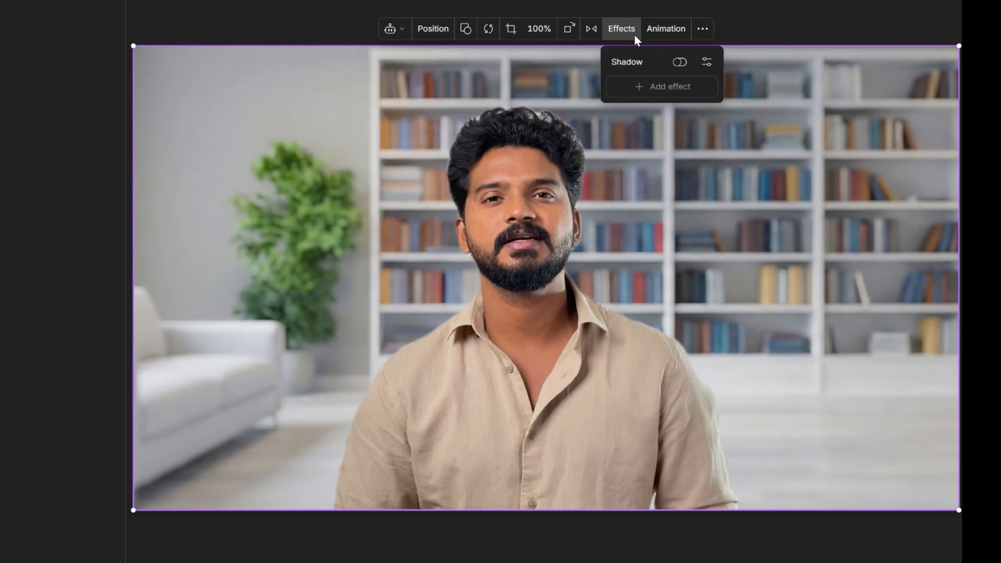
pyautogui.click(655, 29)
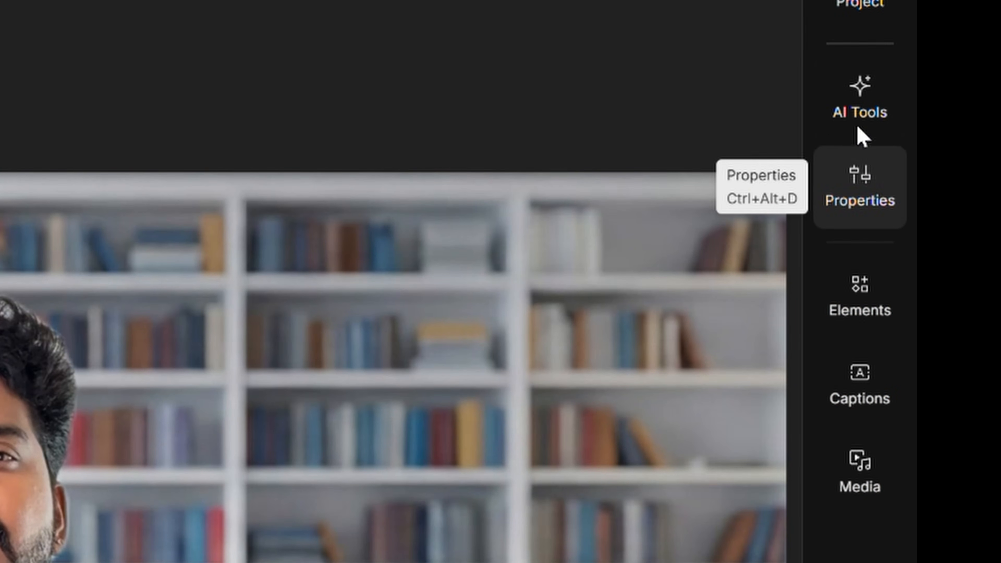
# Apply Studio Sound to the Demo Video script to enhance its audio, and play back the result
pyautogui.click(859, 112)
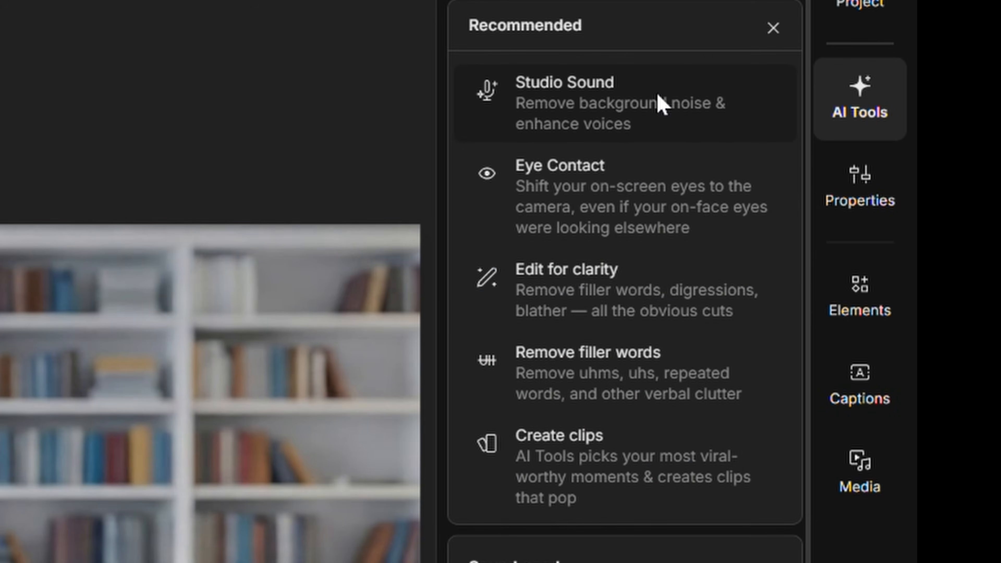
pyautogui.click(672, 110)
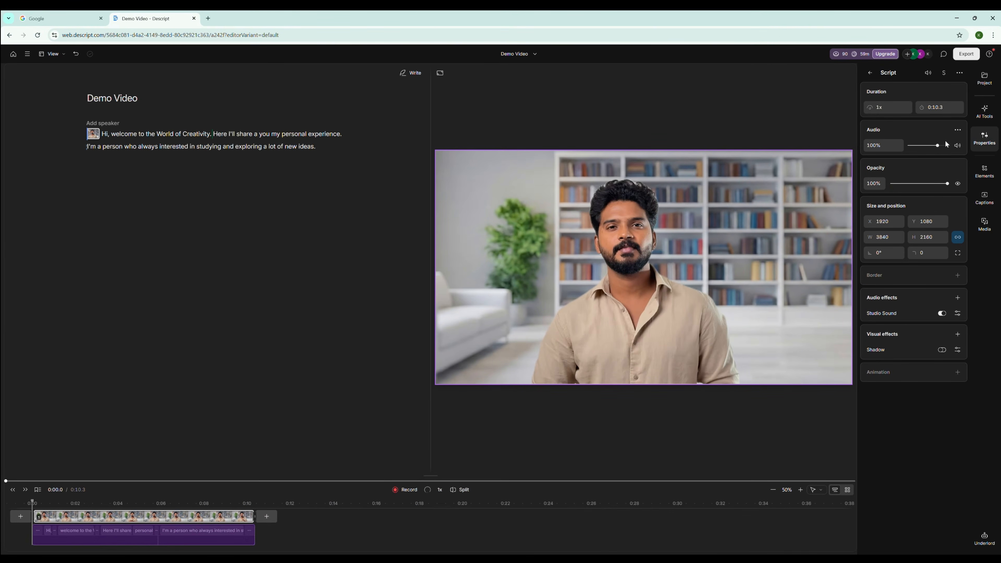
pyautogui.press('space')
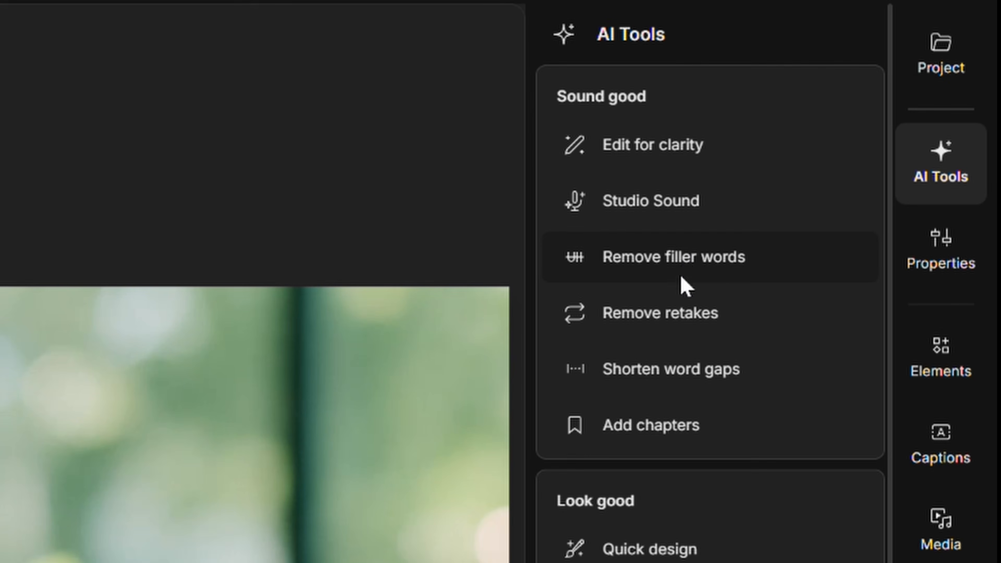
# Find all filler words in the filler project and remove them all from the script using the Delete option
pyautogui.click(905, 146)
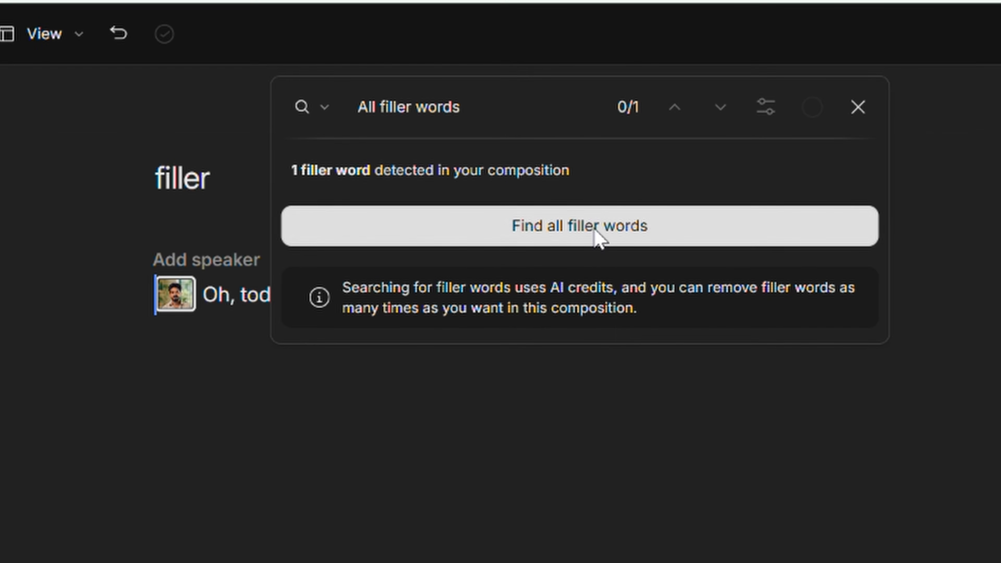
pyautogui.click(600, 237)
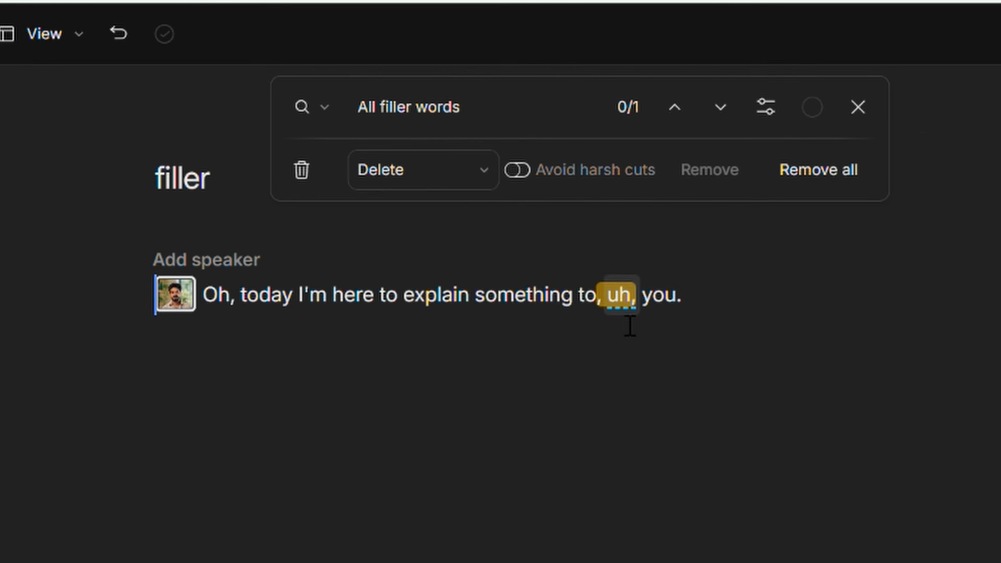
pyautogui.click(818, 178)
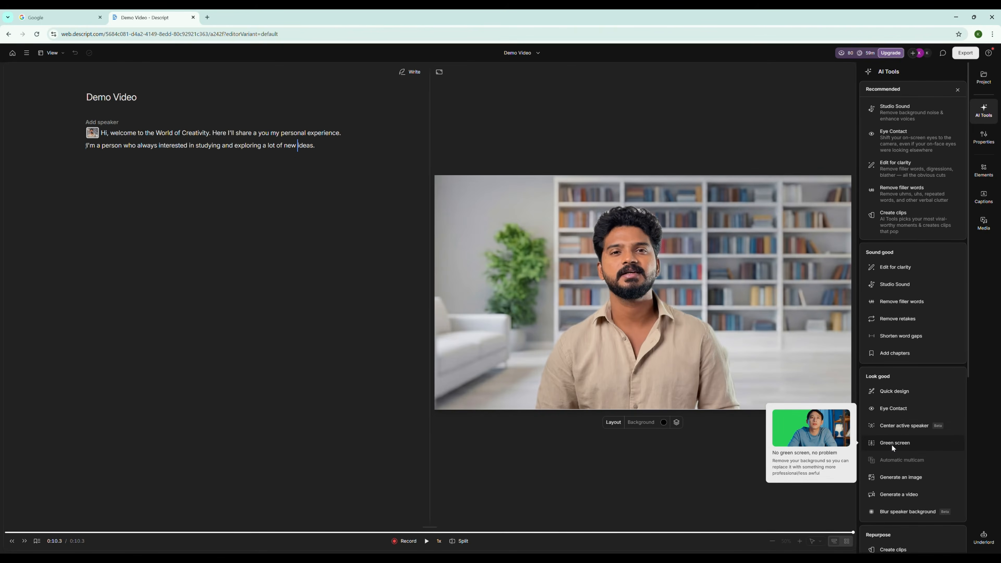
pyautogui.click(892, 444)
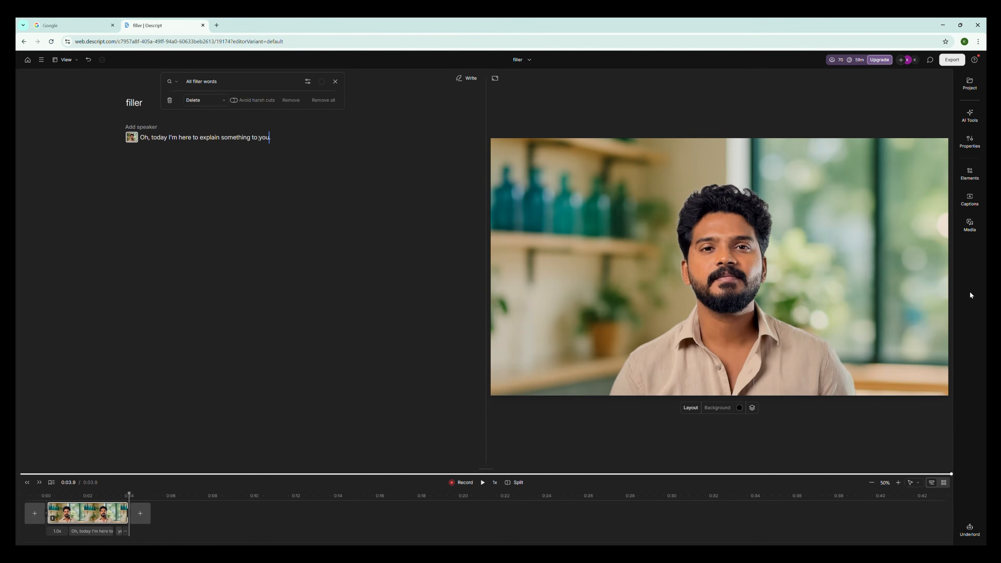
# View the stock media library, and apply the Bold Italic: Green caption style to all scenes of Demo Video
pyautogui.click(969, 224)
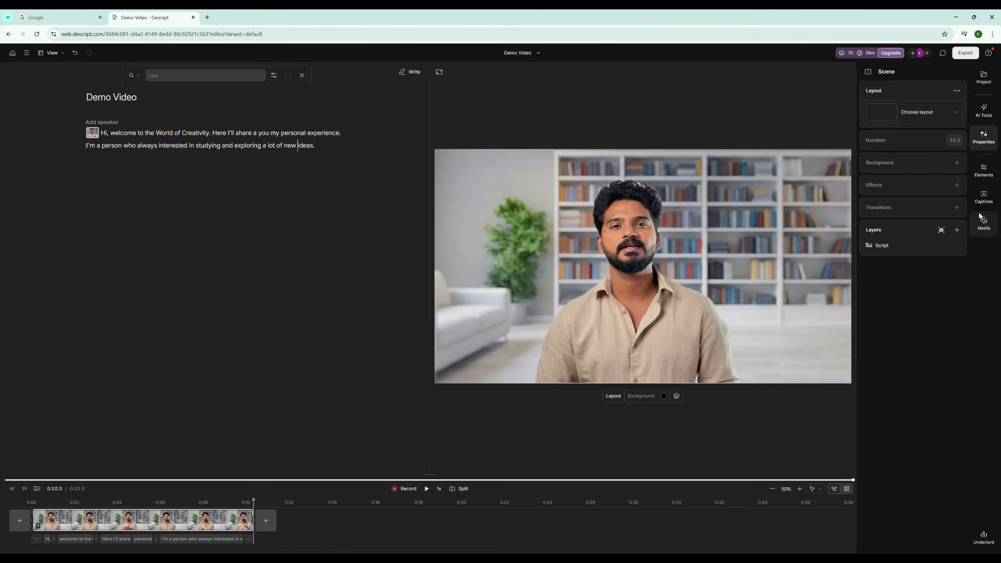
pyautogui.click(984, 197)
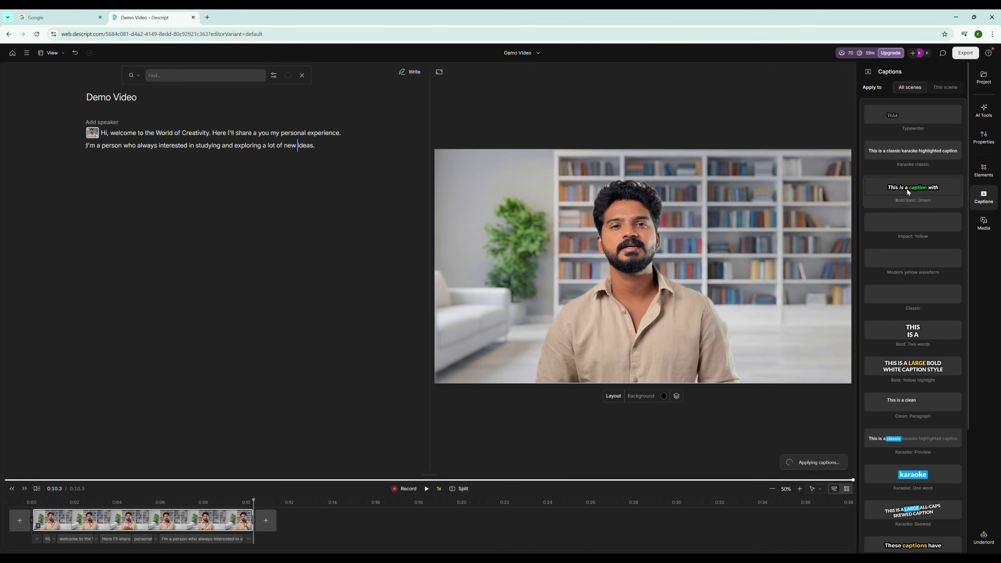
pyautogui.press('space')
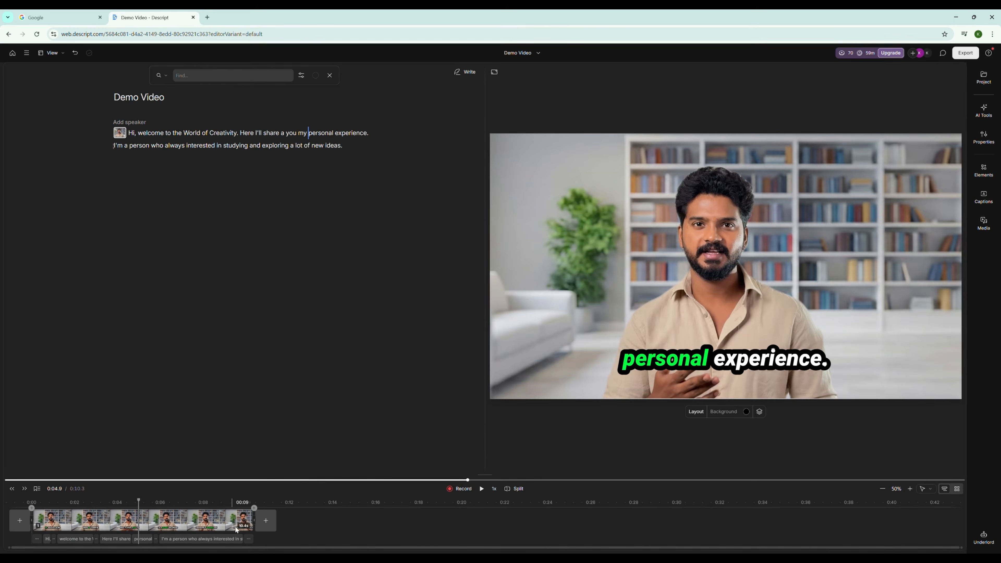
# Return the playhead to the start of Demo Video, select the video, and check its effects and animation choices
pyautogui.click(237, 530)
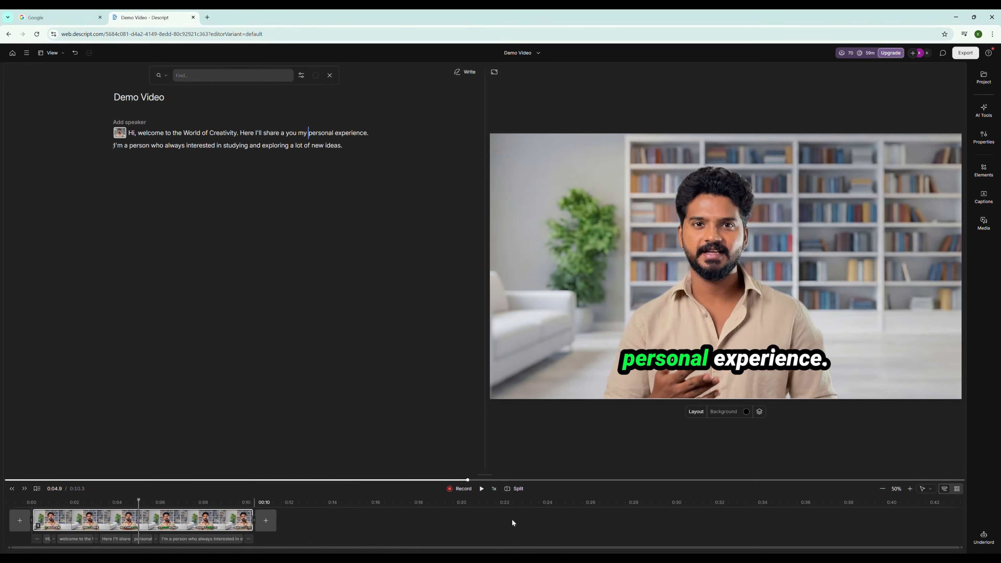
pyautogui.moveTo(138, 501); pyautogui.dragTo(32, 504)
pyautogui.click(668, 302)
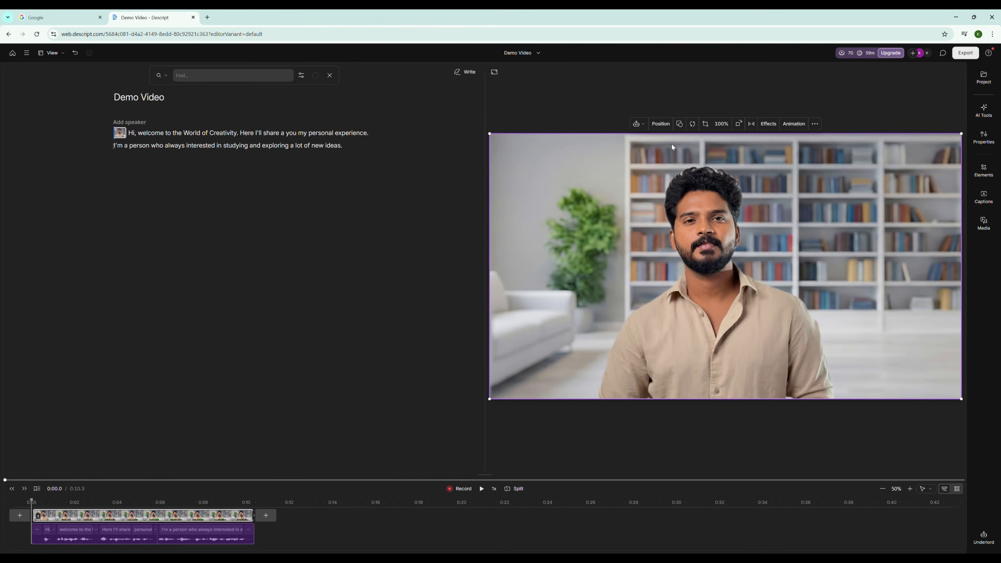
pyautogui.click(766, 125)
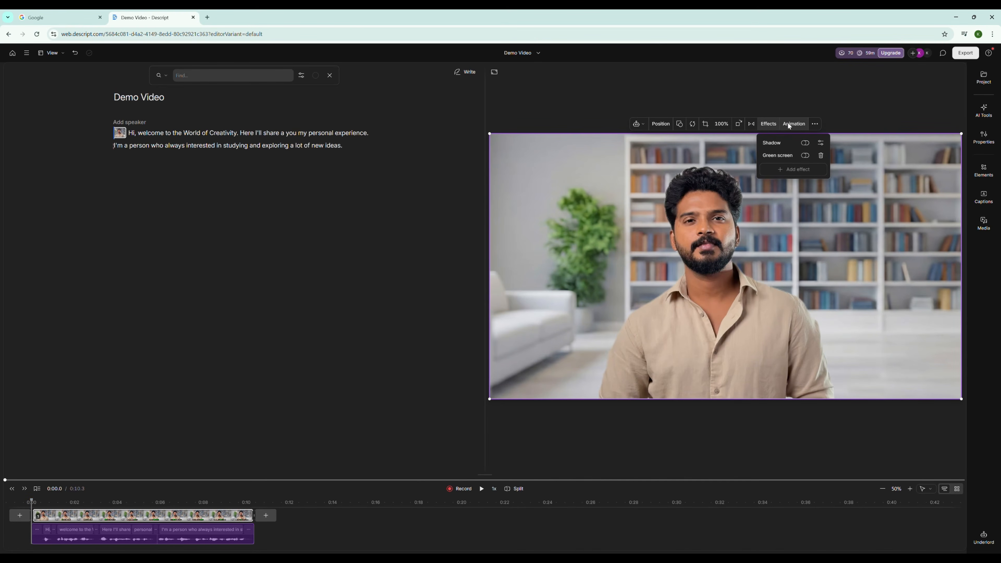
pyautogui.click(788, 125)
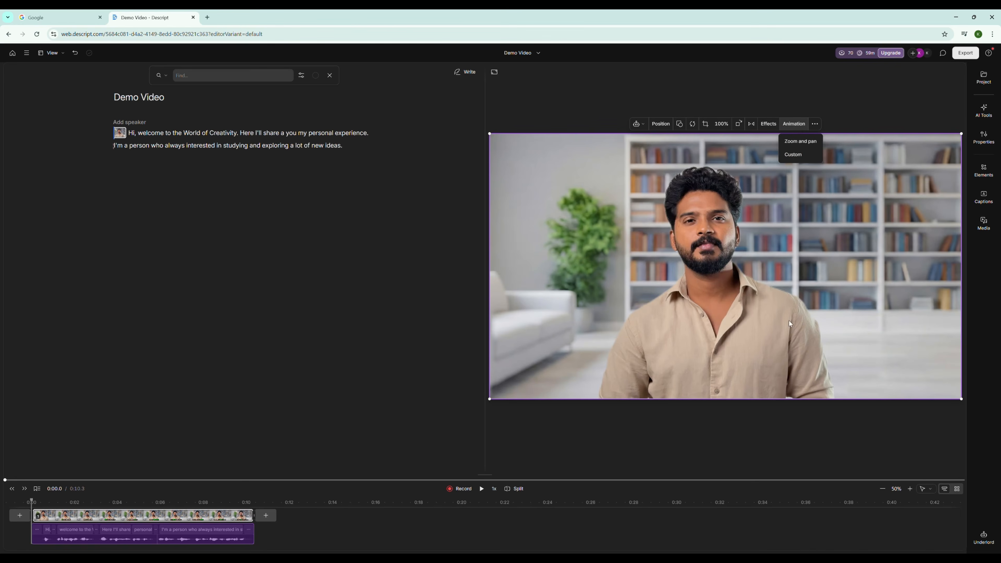
pyautogui.click(723, 434)
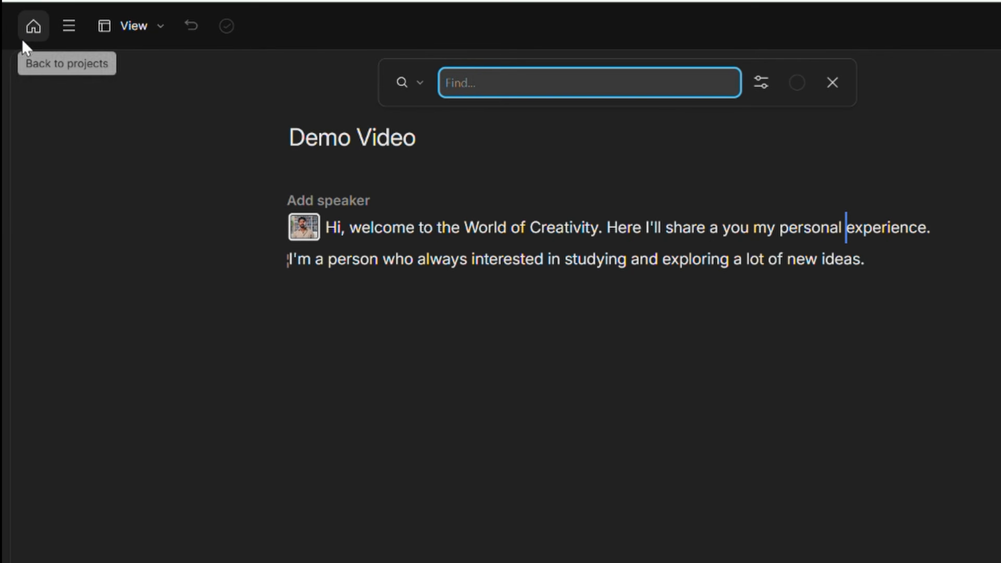
# Create a new AI speaker from the AI speakers page, keeping the account owner's name as the speaker name
pyautogui.click(17, 41)
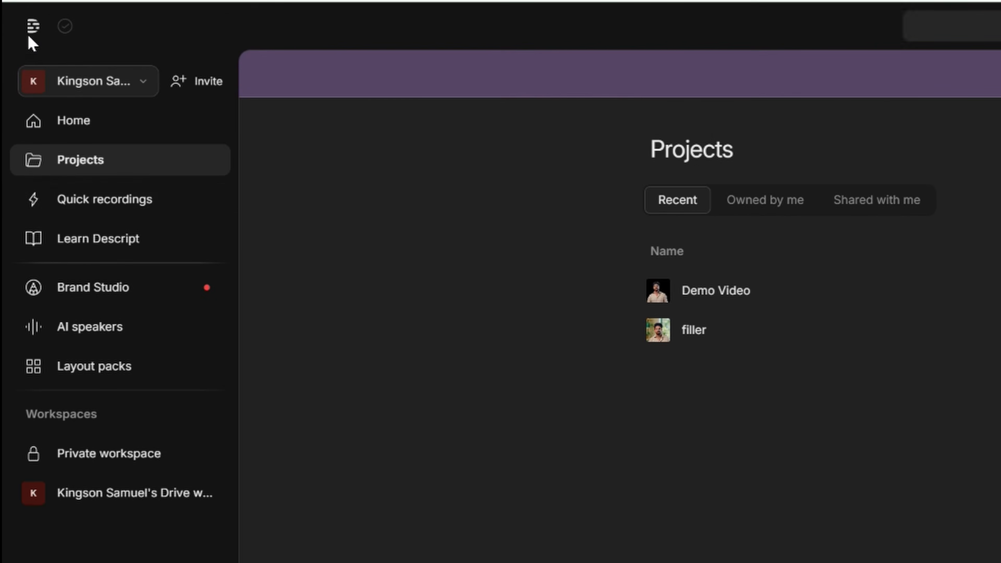
pyautogui.click(65, 338)
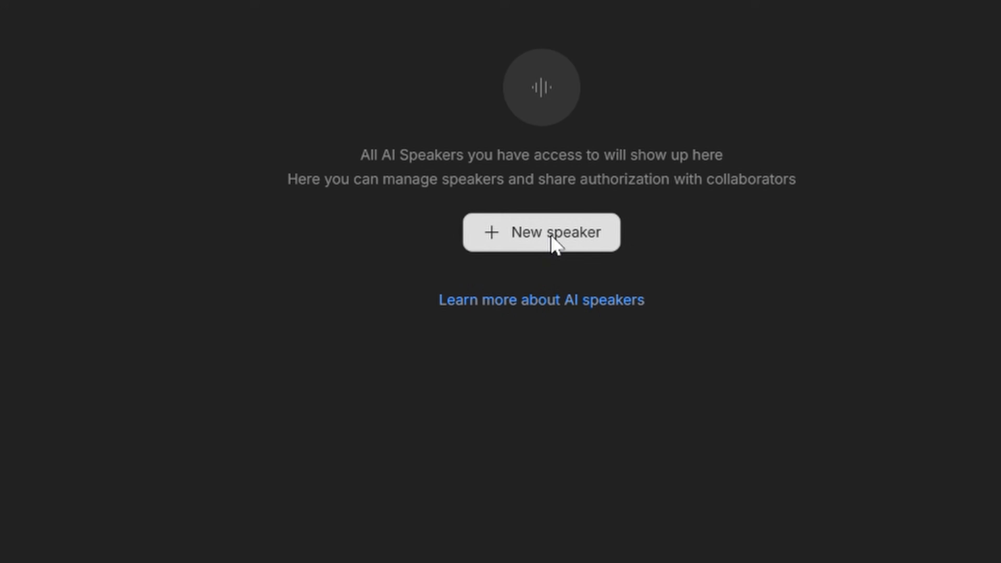
pyautogui.click(552, 239)
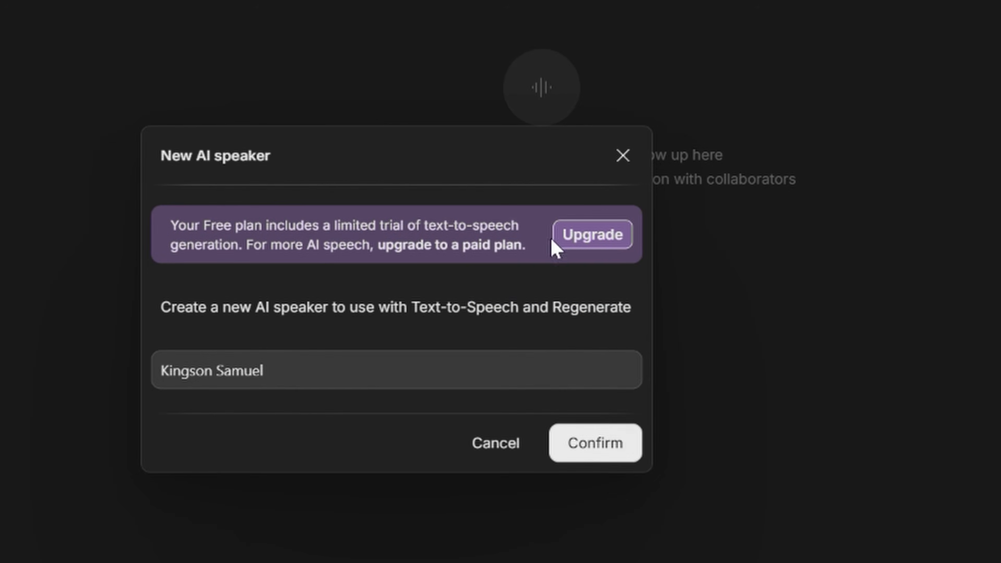
pyautogui.click(357, 385)
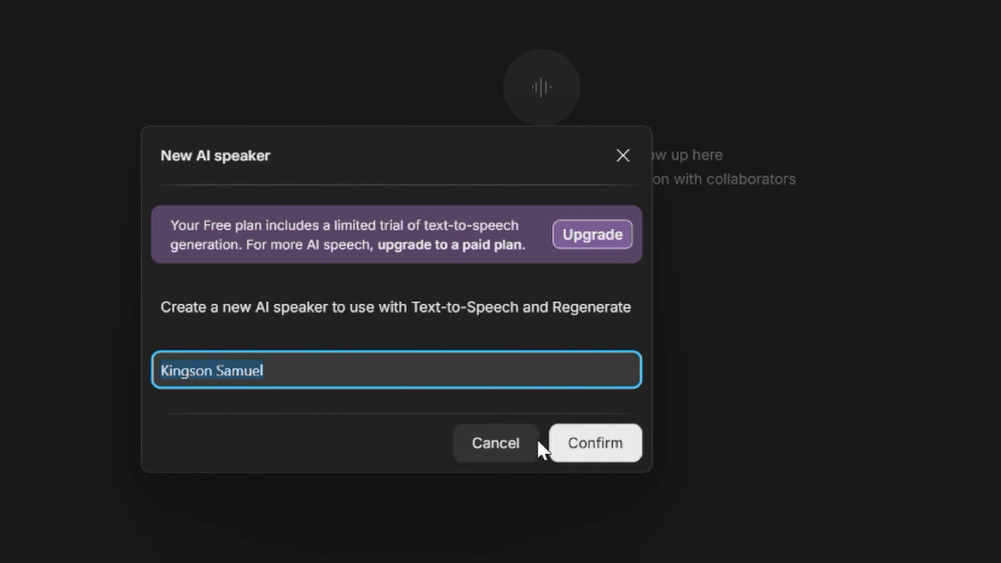
pyautogui.click(600, 454)
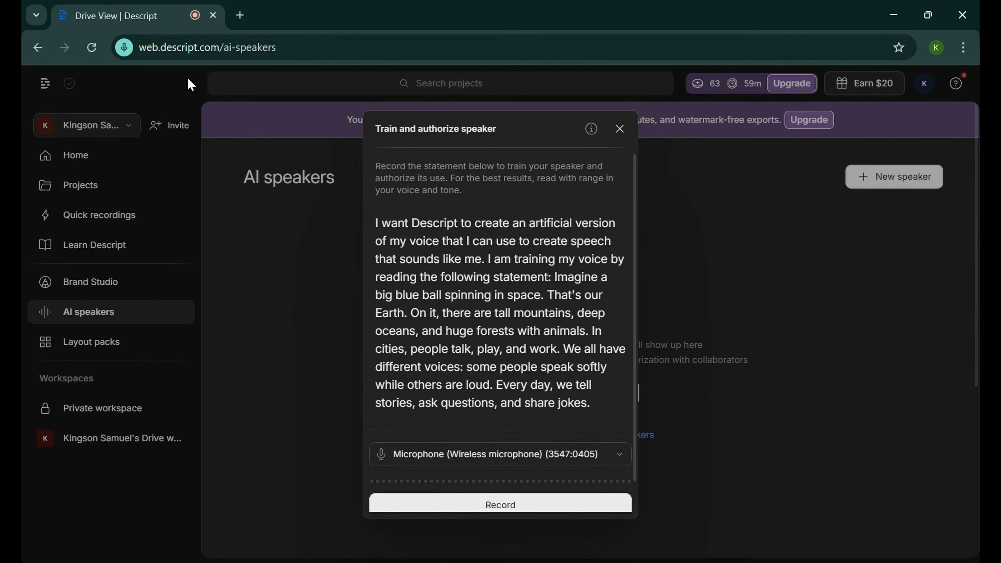
# Record the voice statement that trains and authorizes the new AI speaker, and return to the projects list
pyautogui.click(536, 504)
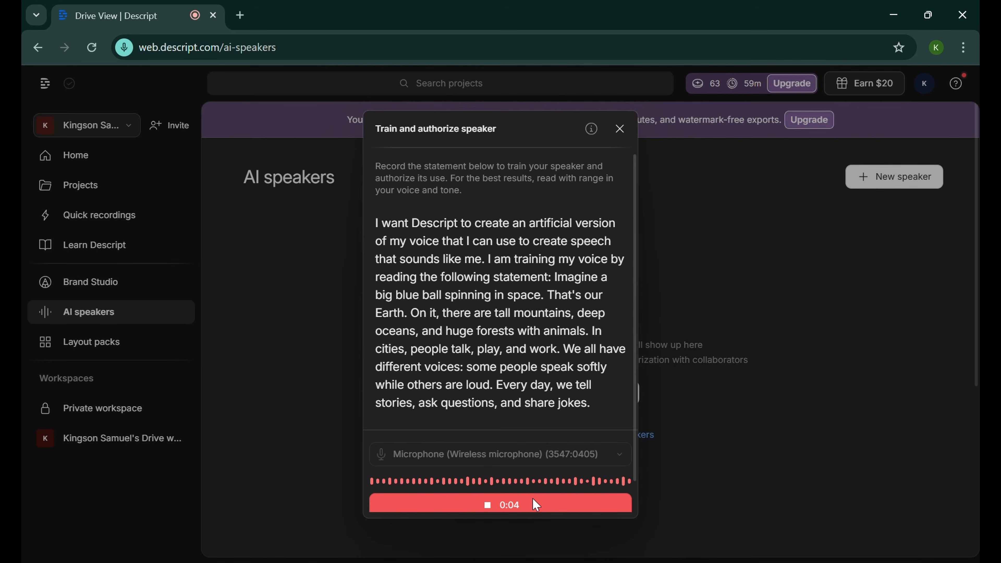
pyautogui.click(533, 499)
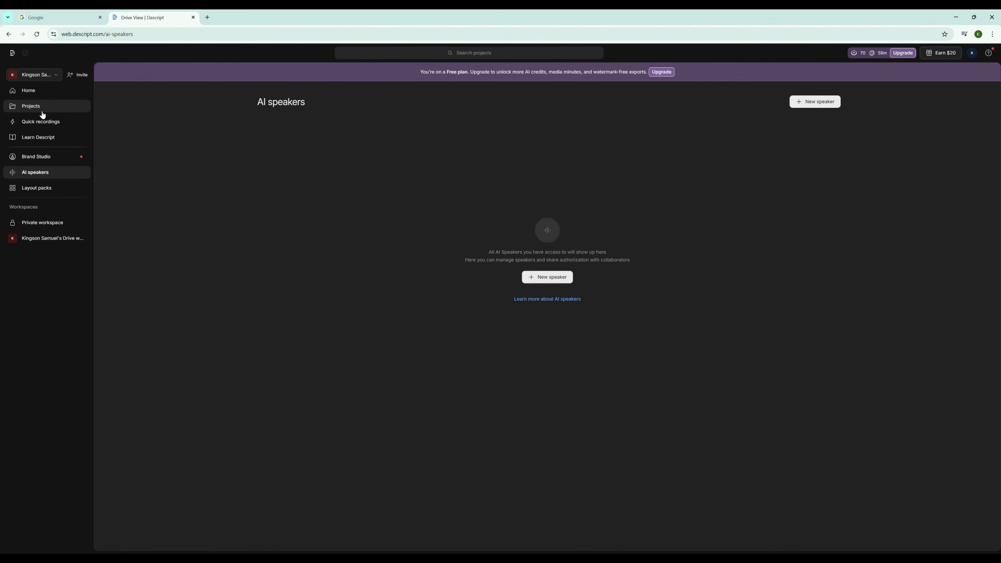
pyautogui.click(42, 107)
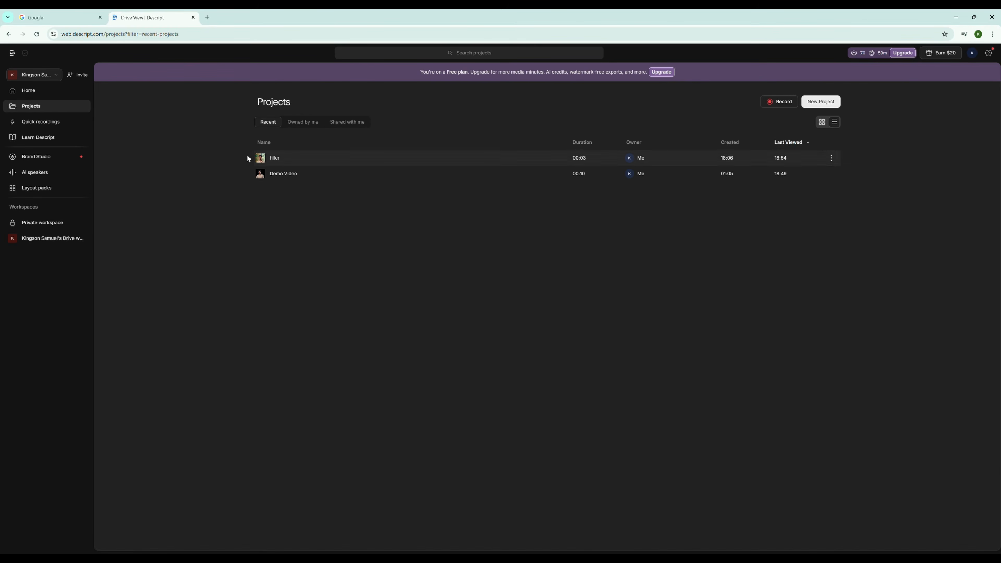
# Open the Demo Video project and assign the account owner's AI speaker to its script
pyautogui.click(282, 172)
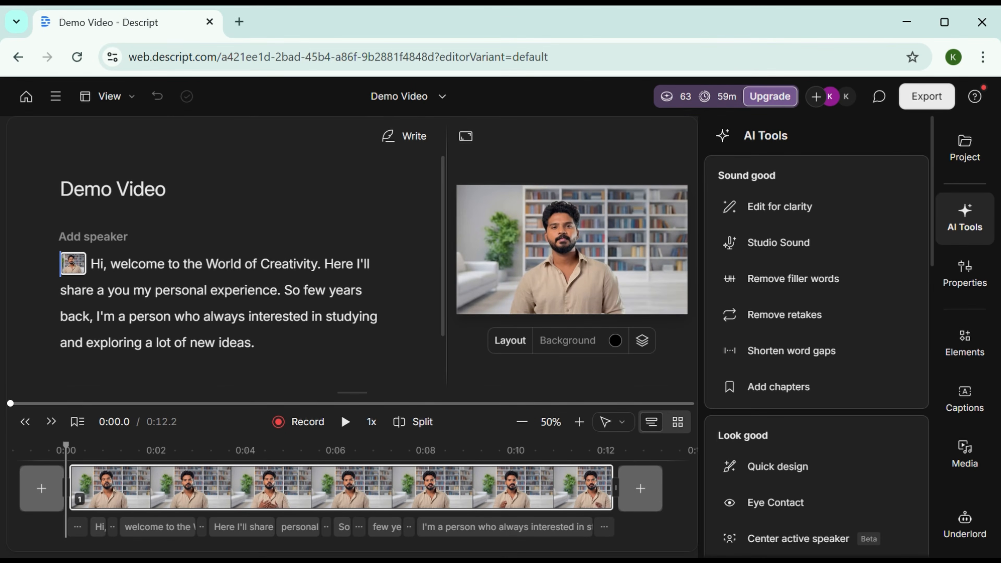
pyautogui.click(103, 238)
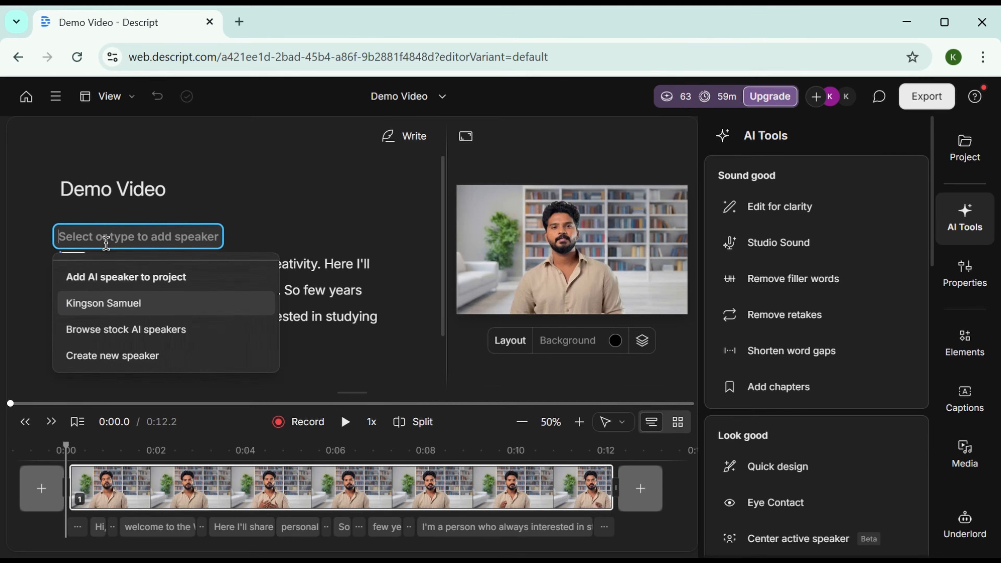
pyautogui.click(115, 304)
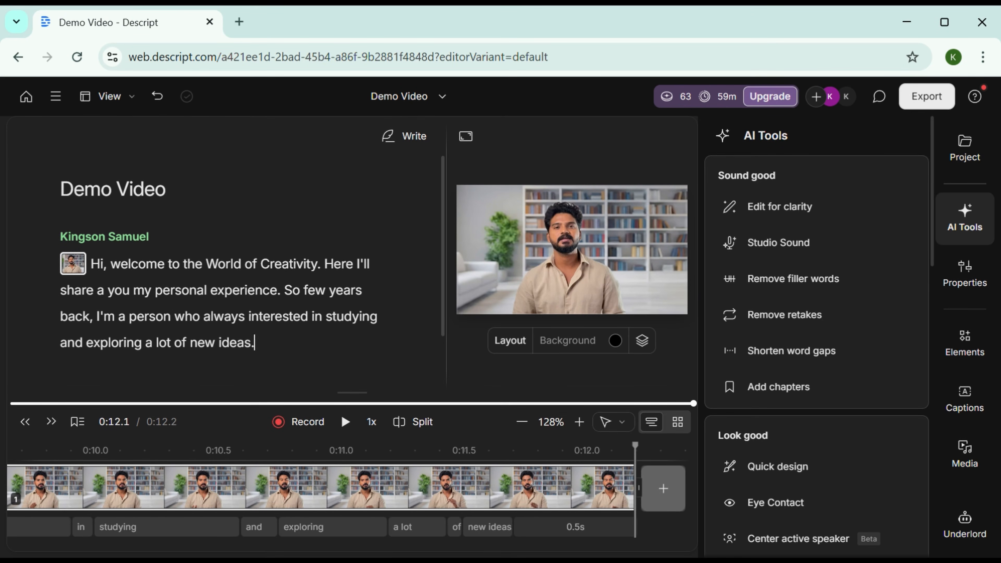
# Regenerate the word "Creativity" in the script as "editing", with Regenerate video turned on and consent to face modification given
pyautogui.doubleClick(293, 268)
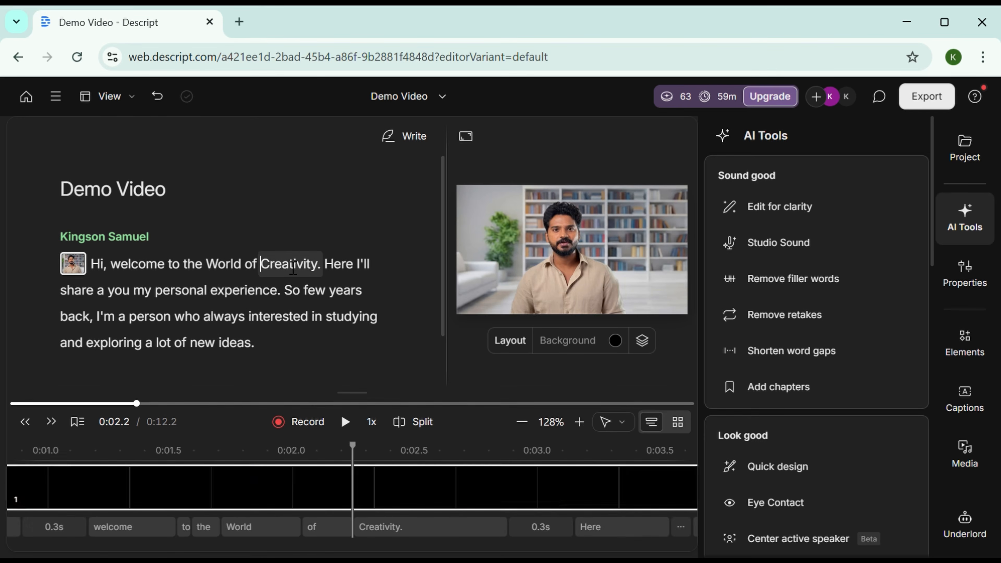
pyautogui.click(273, 238)
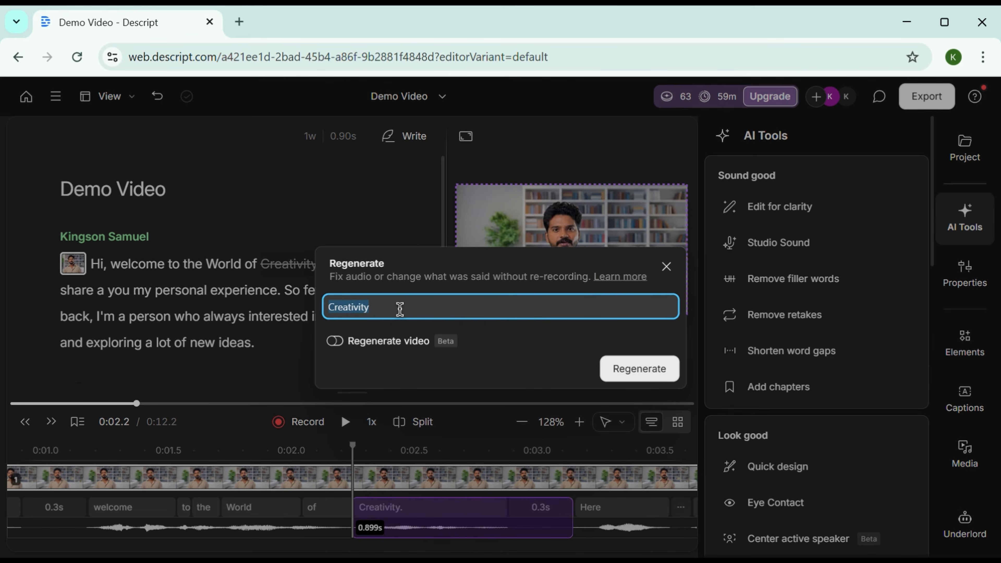
pyautogui.press('BackSpace')
pyautogui.write('editing')
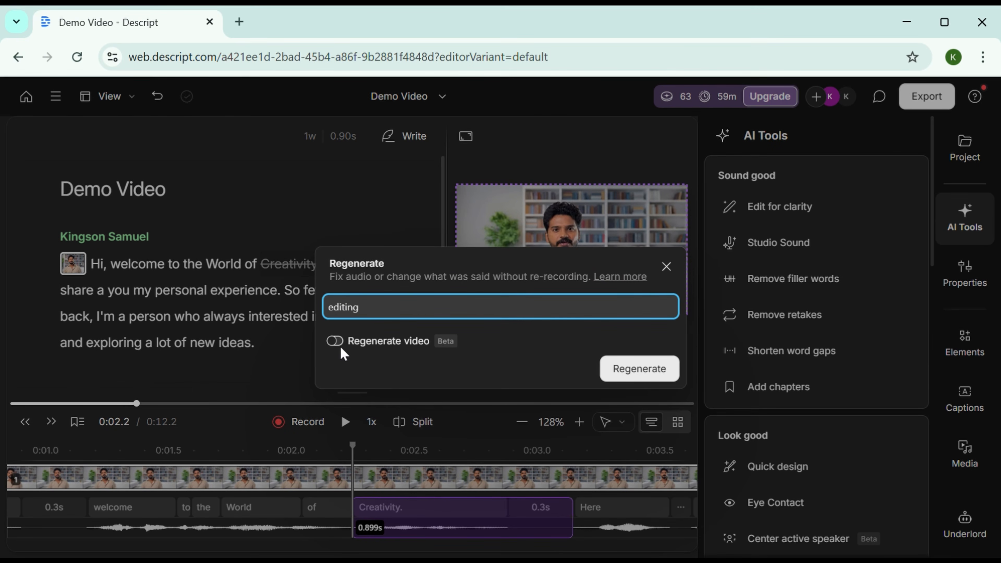
pyautogui.click(339, 343)
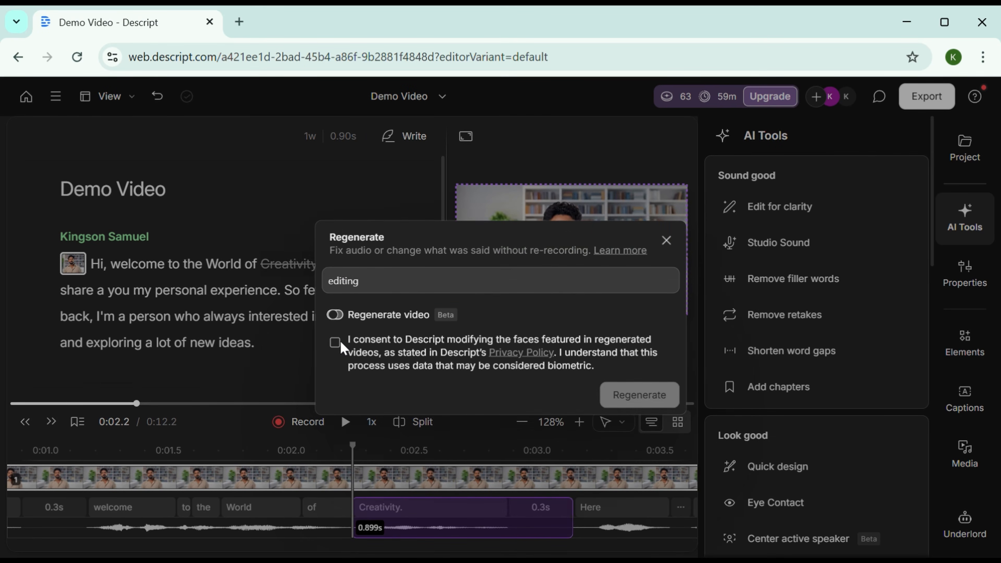
pyautogui.click(335, 343)
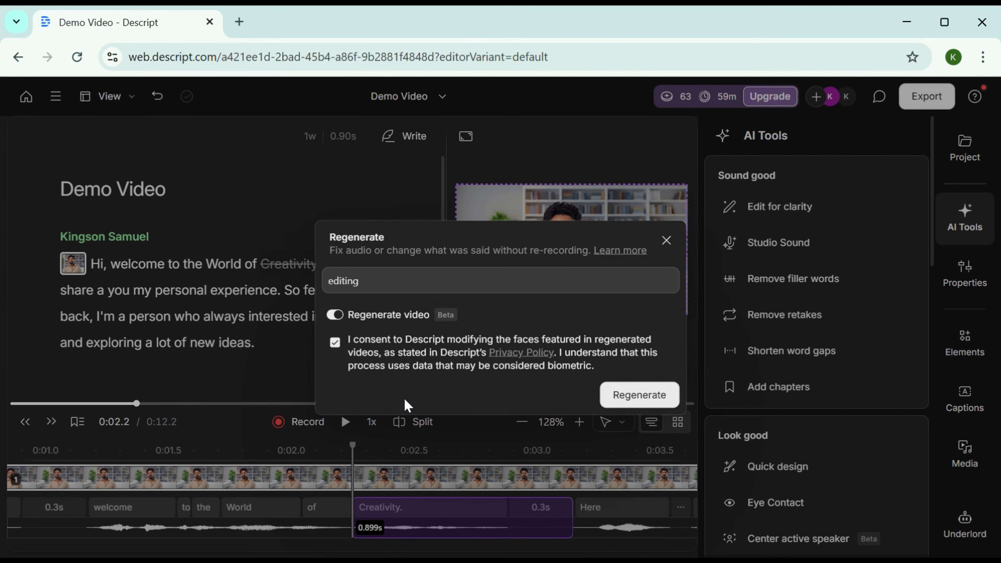
pyautogui.click(656, 395)
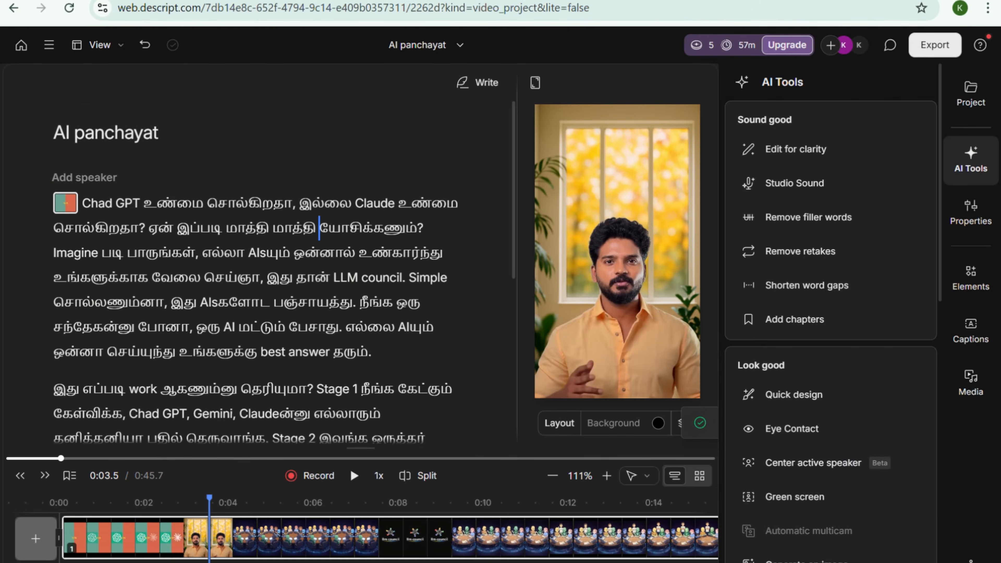
pyautogui.moveTo(512, 268); pyautogui.dragTo(509, 309)
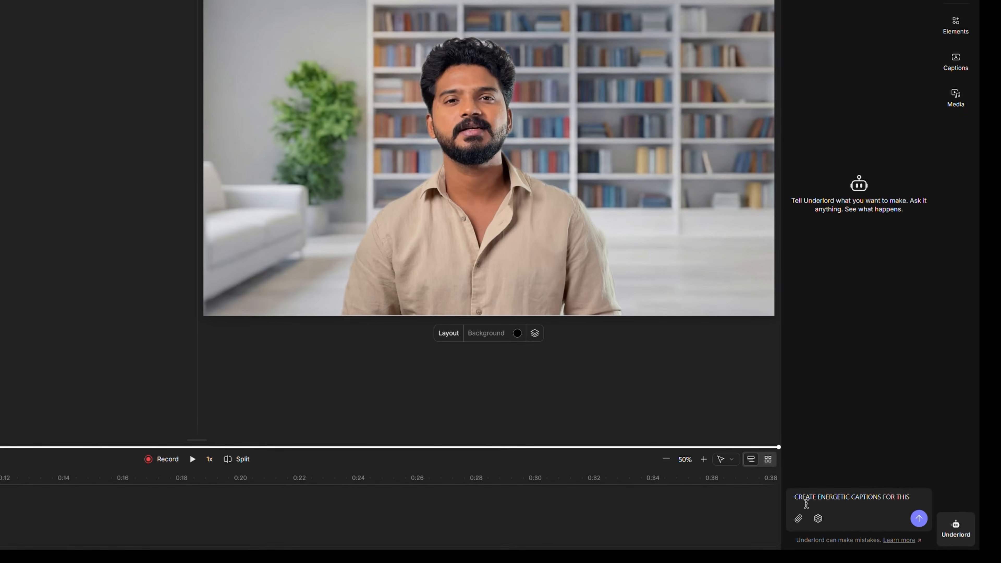
# Ask Underlord to "CREATE ENERGETIC CAPTIONS FOR THIS VIDEO" and to "MAKE IT GREEN AND CHANGE THE FONT FROM BOLD TO REGULAR"
pyautogui.write('VIDEO')
pyautogui.click(918, 518)
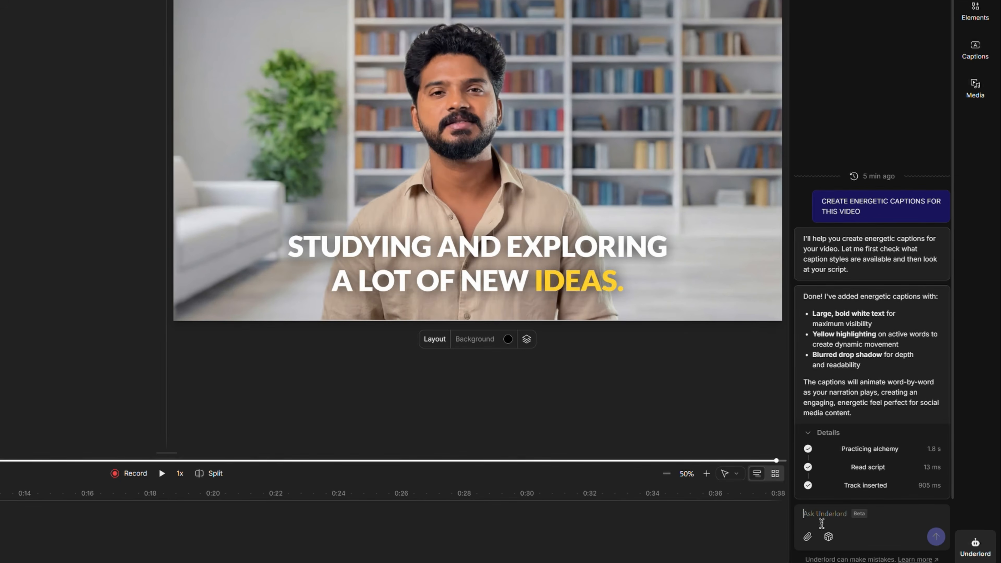
pyautogui.write('MAKE IT')
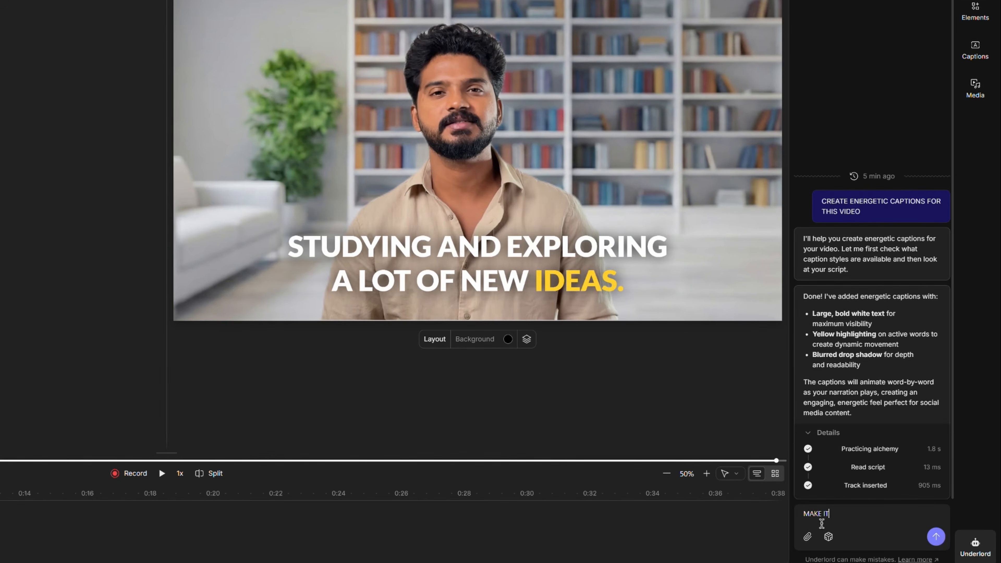
pyautogui.write(' GREEN AND CHANGE THE FONT FROM BOLD TO REGULAR')
pyautogui.press('Return')
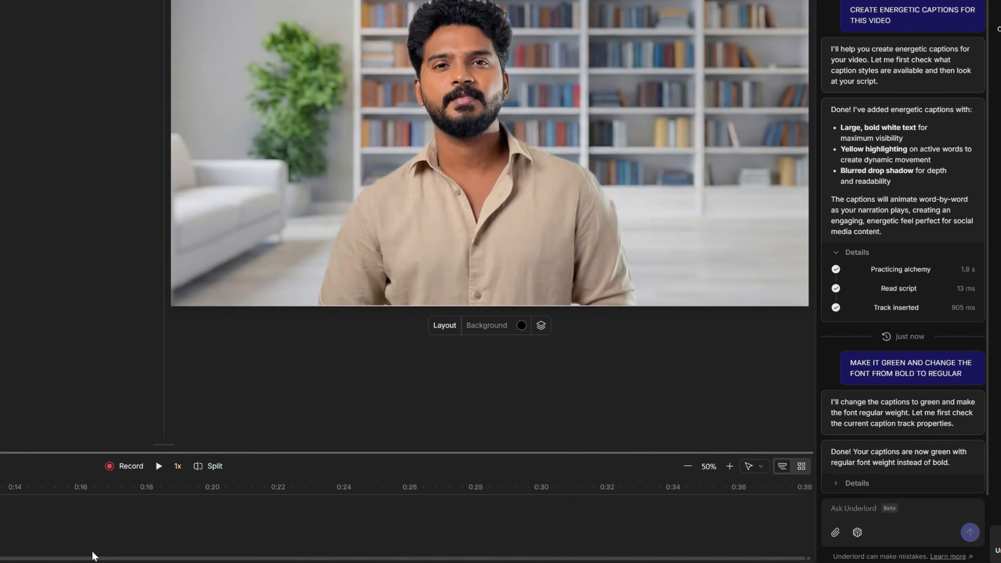
# Send Underlord the request "give me the summary of this video"
pyautogui.write('give me the summary of this v')
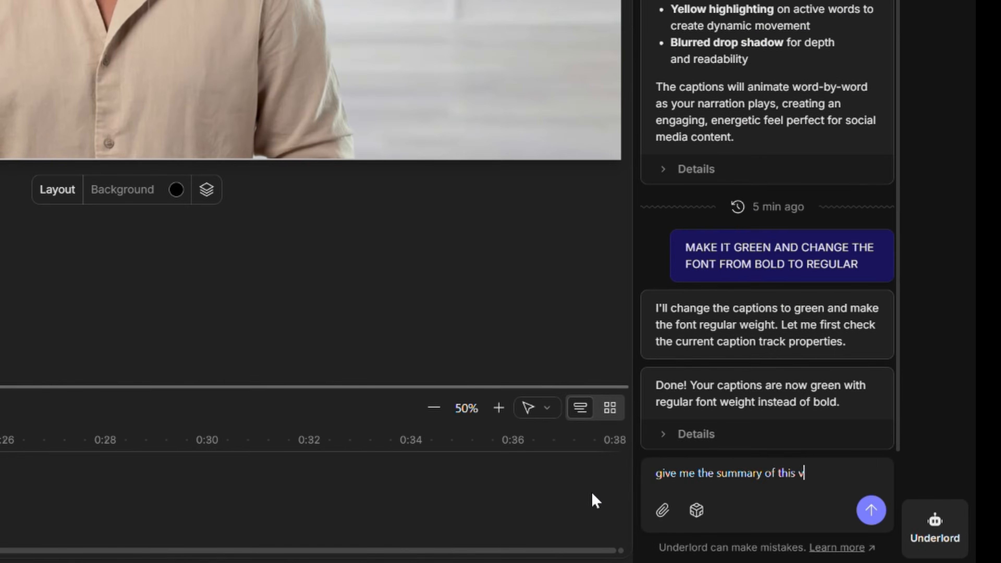
pyautogui.write('ideo')
pyautogui.press('Return')
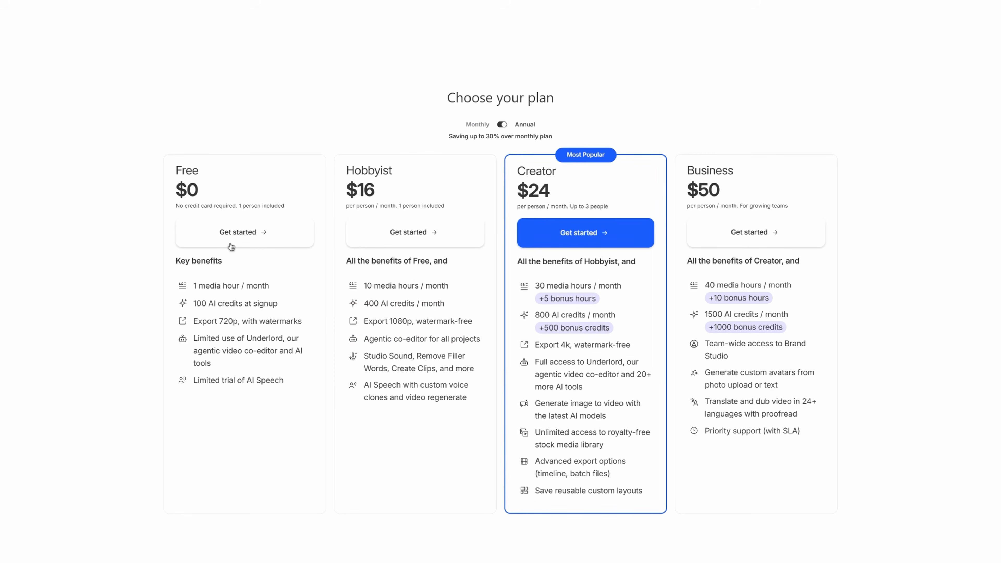
pyautogui.click(226, 241)
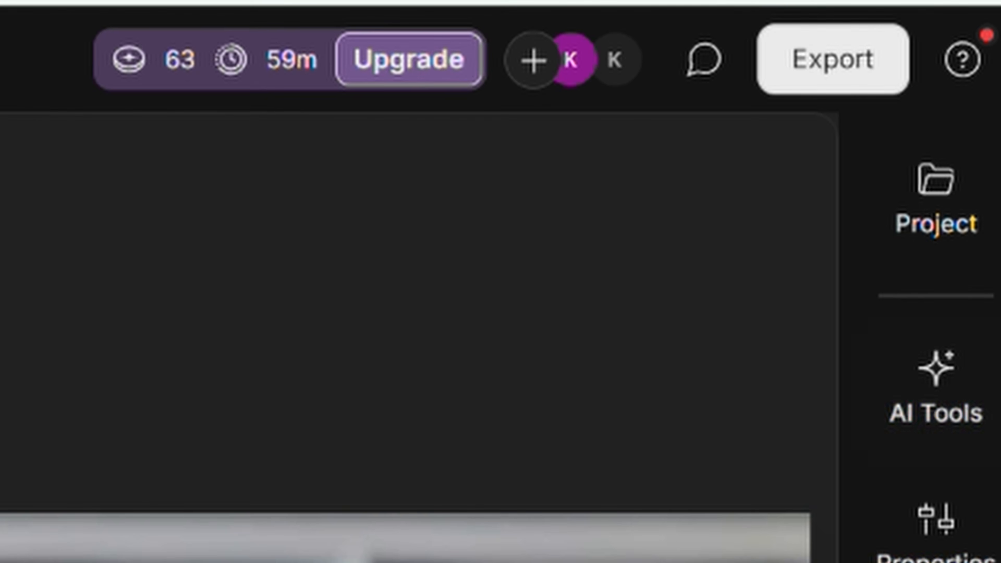
# Export Demo Video as a video with the destination set to Local export
pyautogui.click(824, 49)
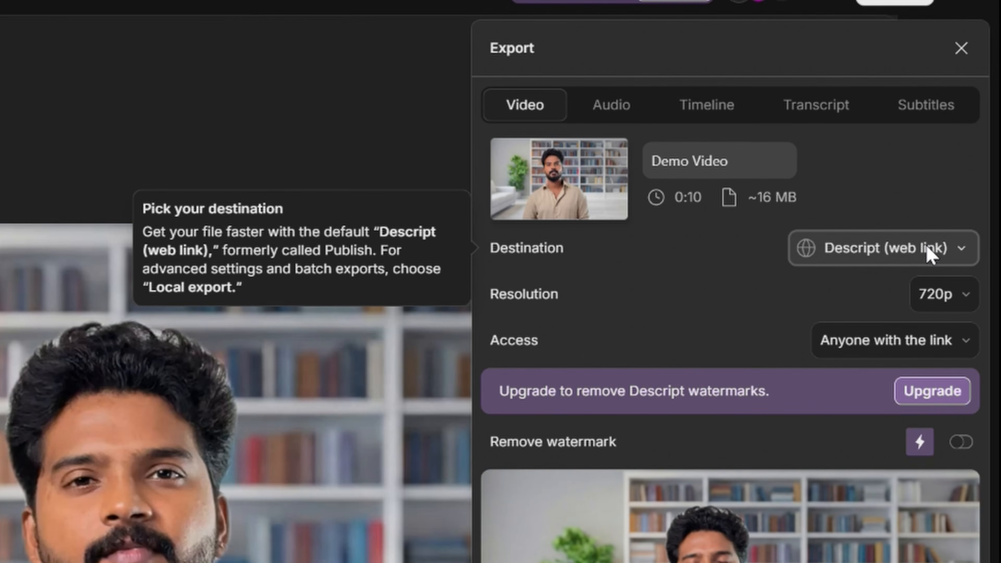
pyautogui.click(965, 254)
pyautogui.click(891, 335)
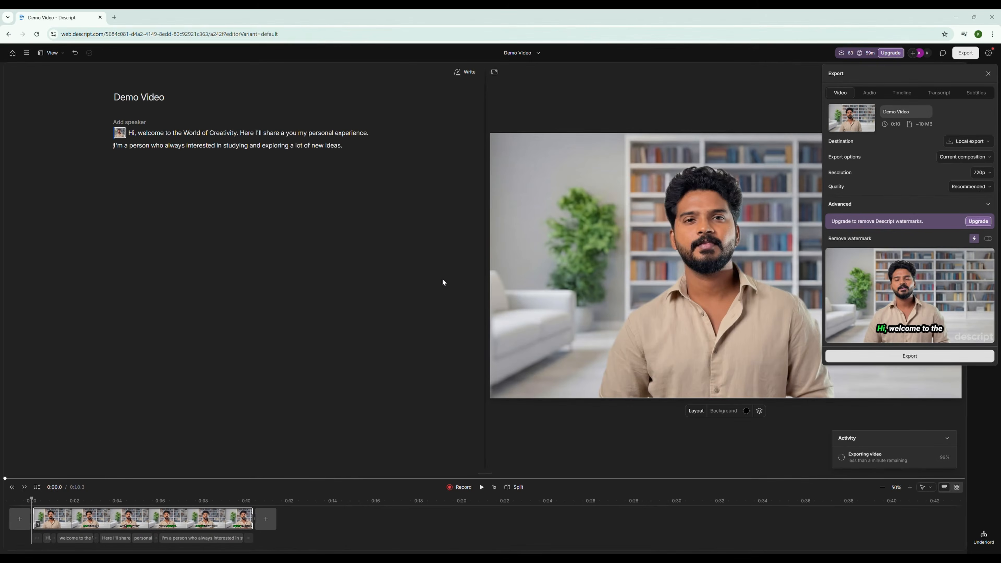